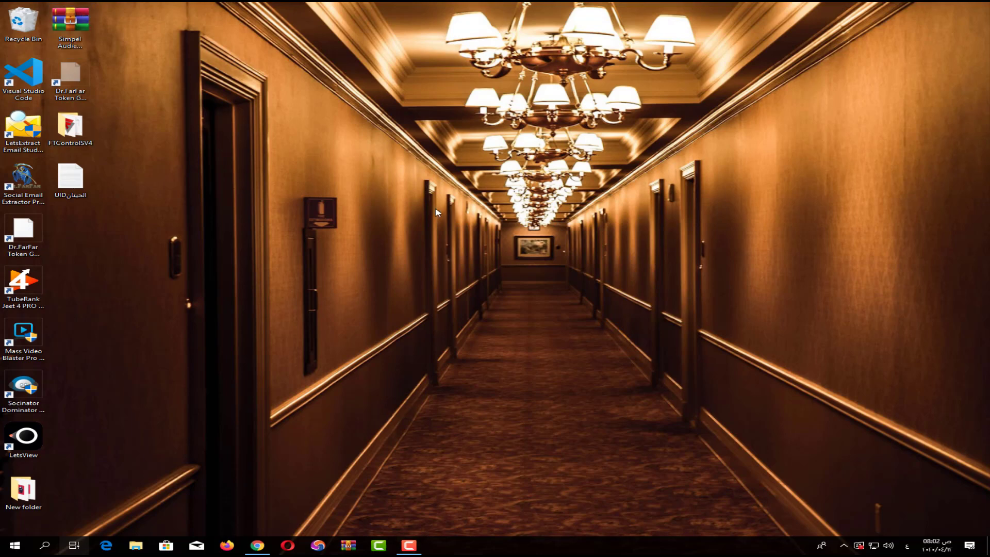
Run Simpel Audiens V3.1.exe from the archive's Simpel Audiens V3.1 folder, then close WinRAR.
left_click(417, 343)
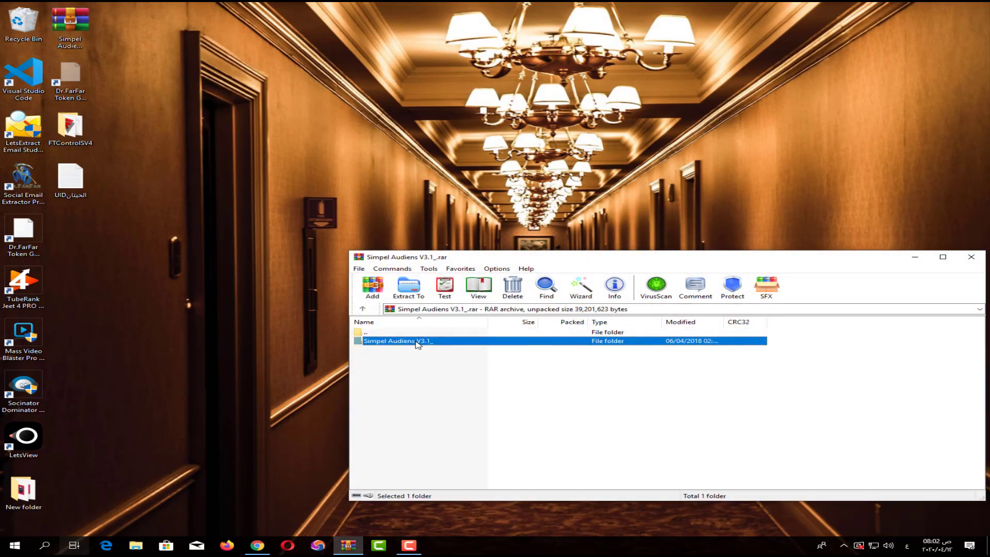
double_click(417, 342)
double_click(420, 394)
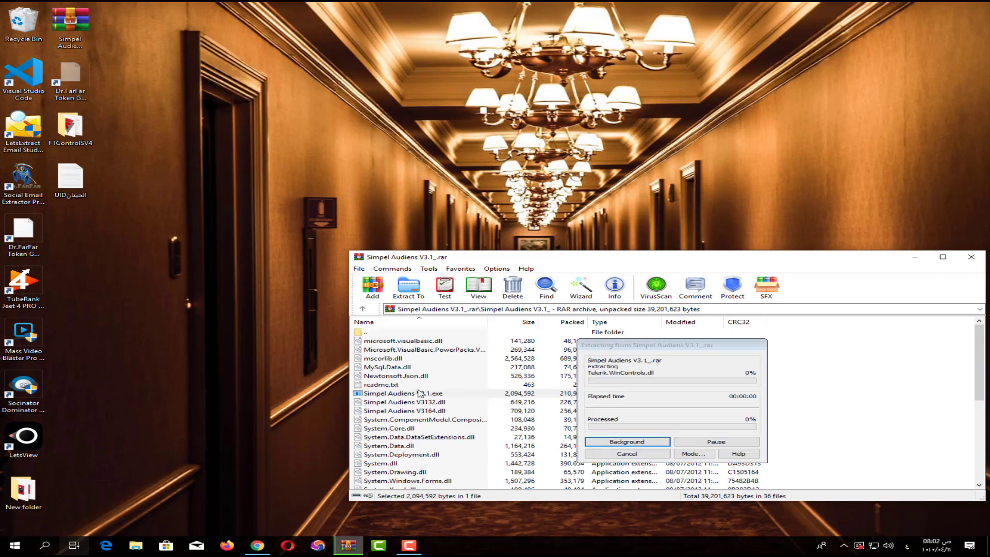
left_click(972, 258)
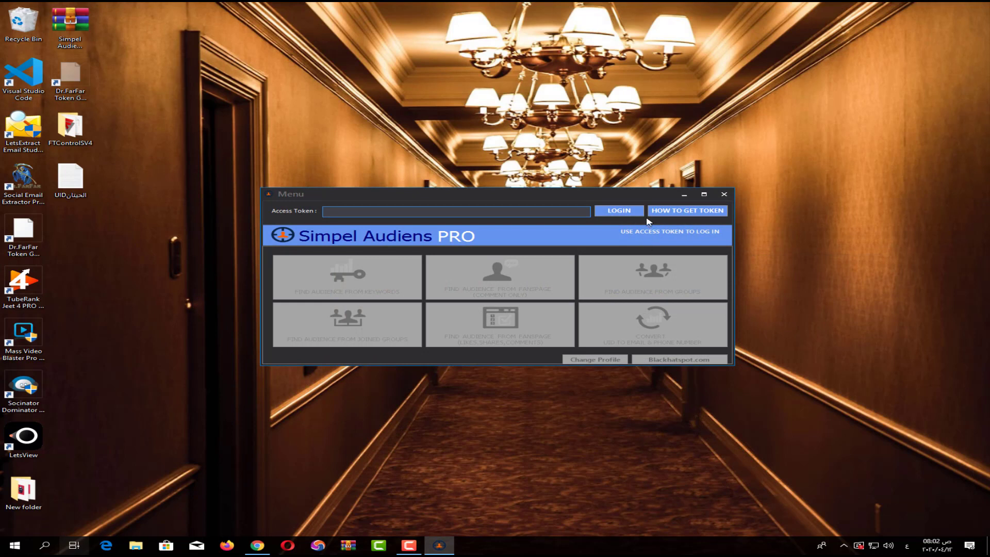
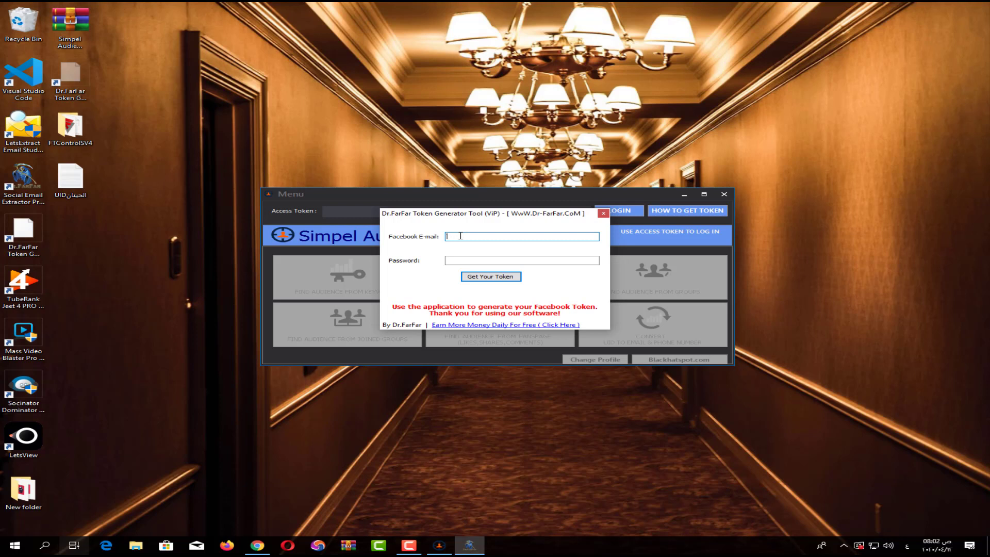
Switch the keyboard layout to English and type the Facebook account's e-mail address into the e-mail field.
key("alt+shift")
type("a")
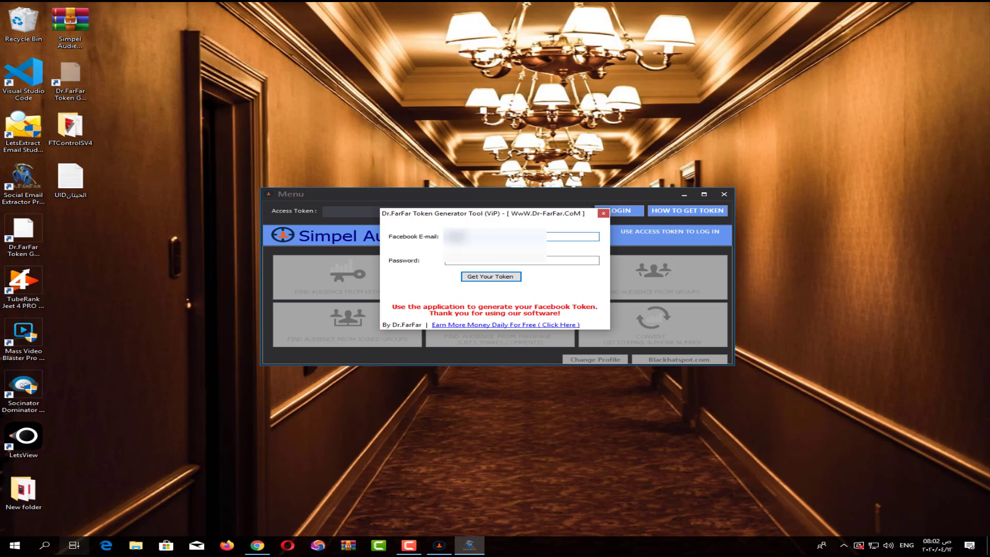
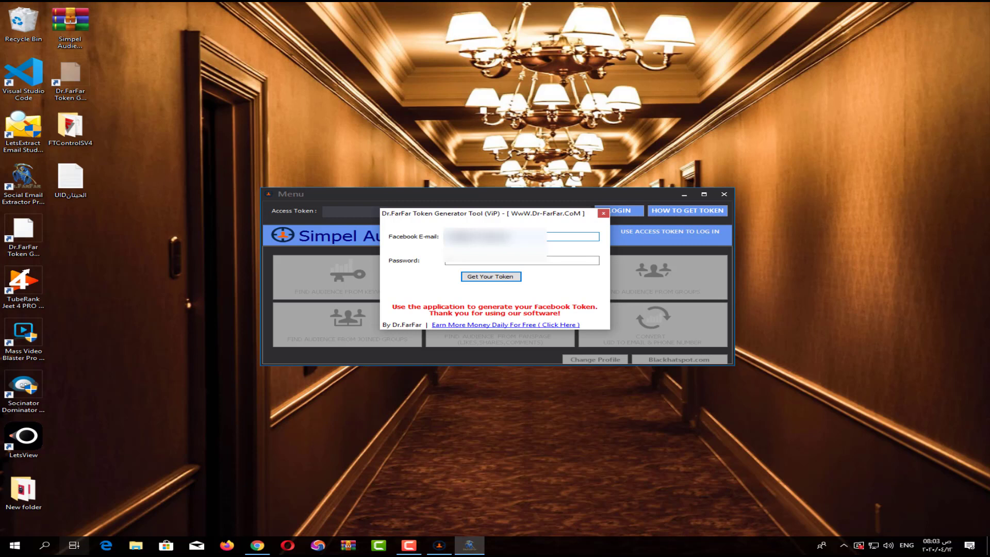
Complete the Facebook account's e-mail address and move on to the password field.
type("@")
key("Tab")
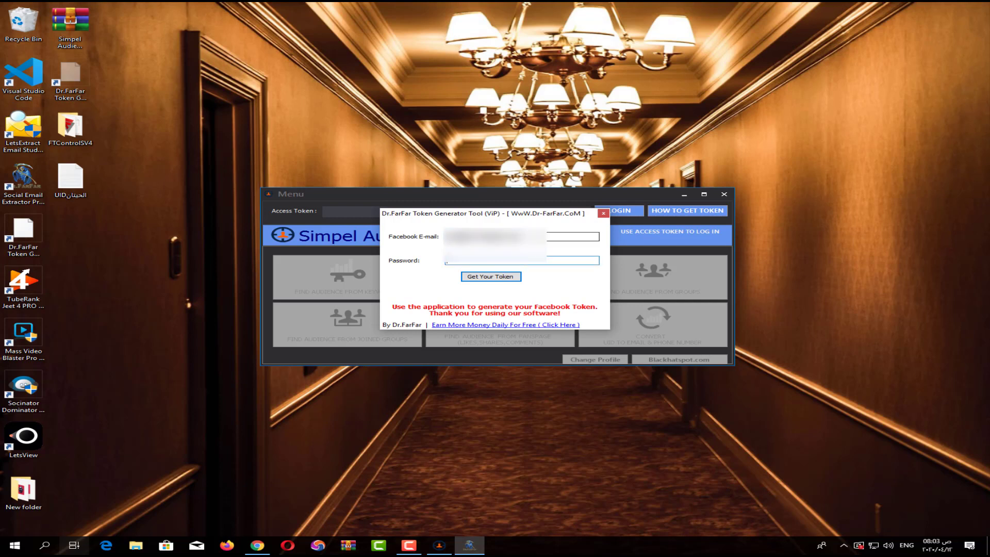
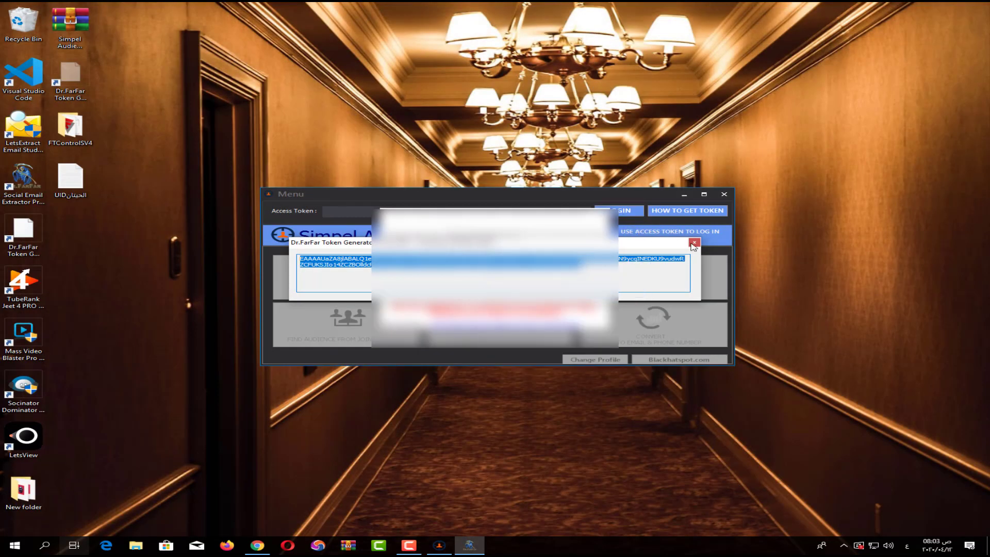
Close the token generator and log in to Simpel Audiens PRO with the pasted access token.
left_click(694, 242)
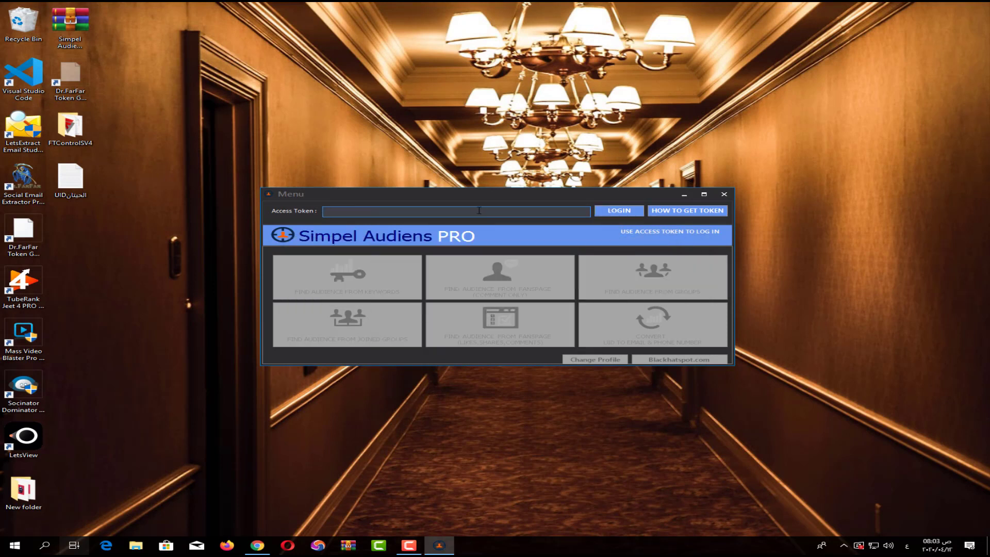
right_click(479, 210)
left_click(502, 248)
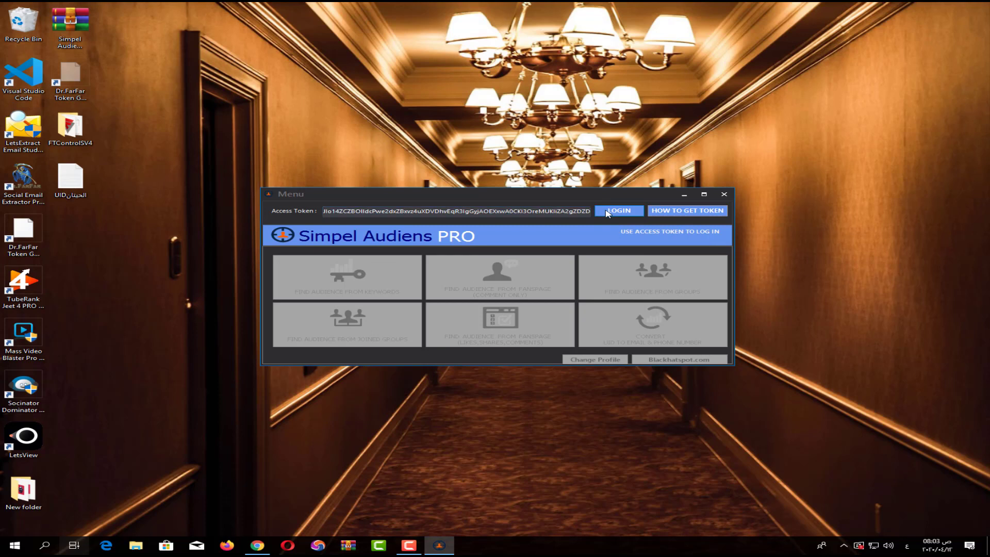
left_click(607, 212)
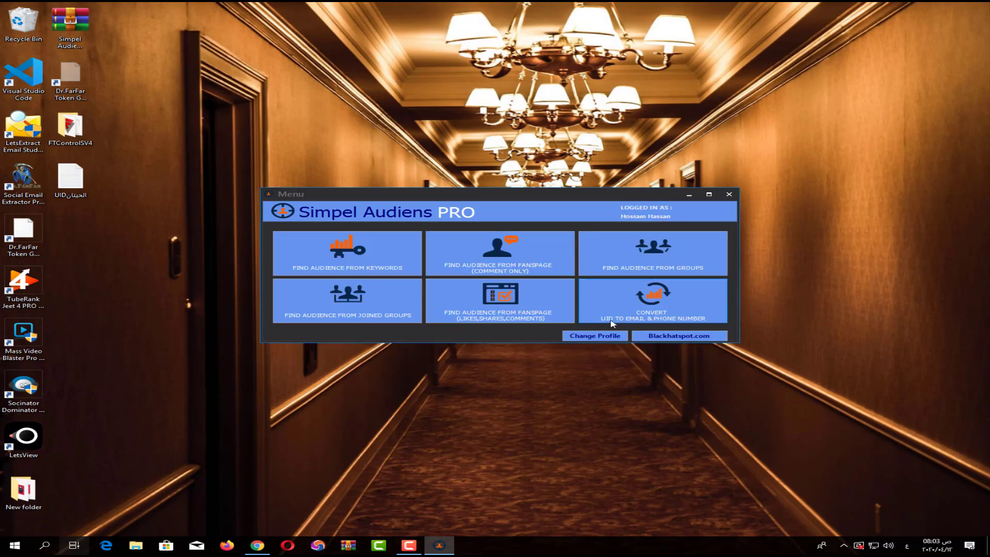
Open the UID converter and copy the entire UID list from the Notepad file.
left_click(689, 320)
double_click(70, 178)
right_click(345, 195)
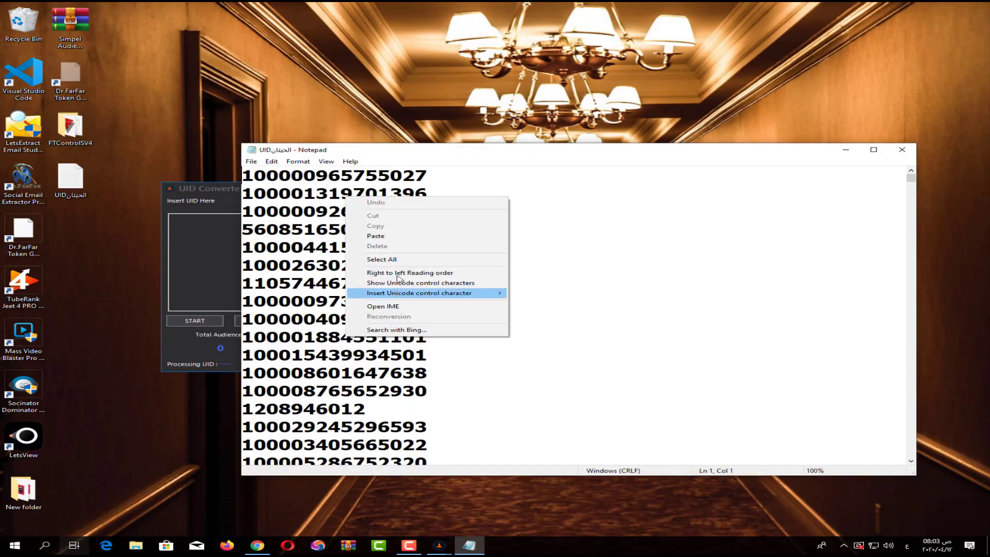
left_click(399, 260)
right_click(373, 249)
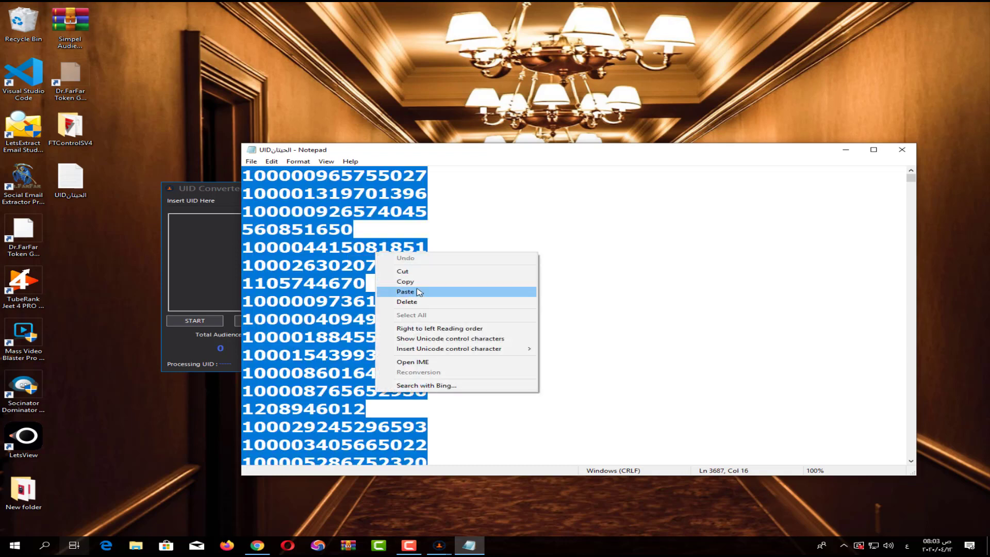
left_click(407, 281)
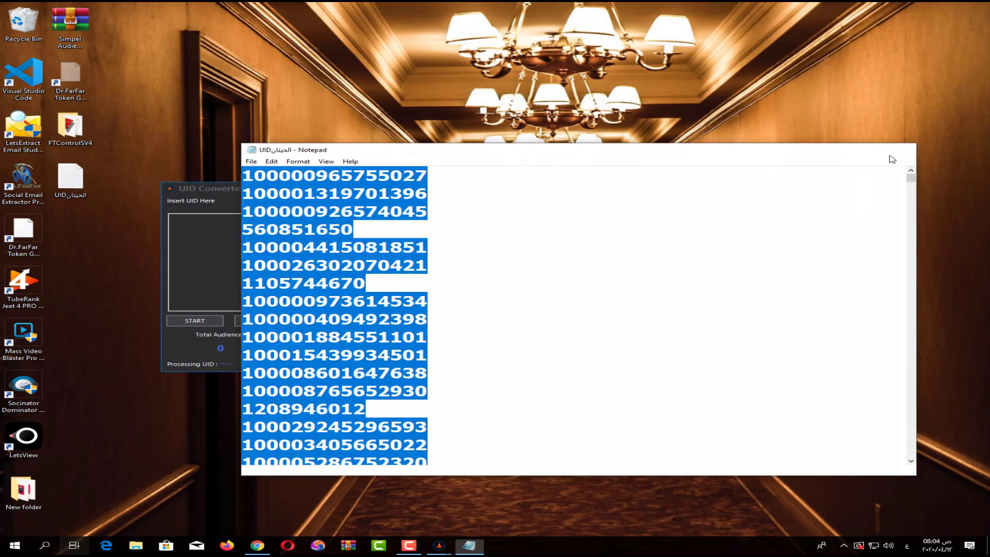
left_click(902, 150)
Paste the copied UID list into the Insert UID box and start the email/phone conversion.
right_click(251, 238)
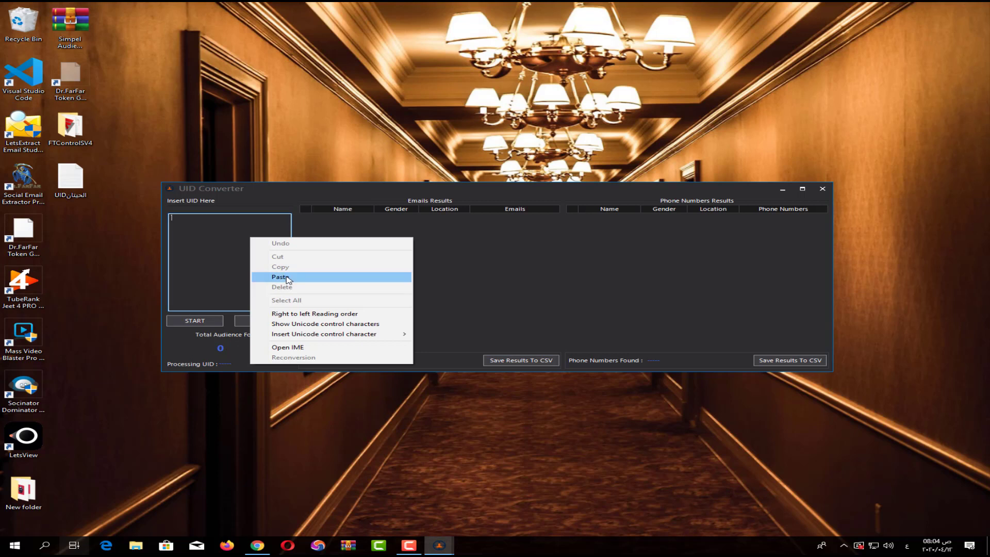
left_click(286, 278)
left_click(196, 324)
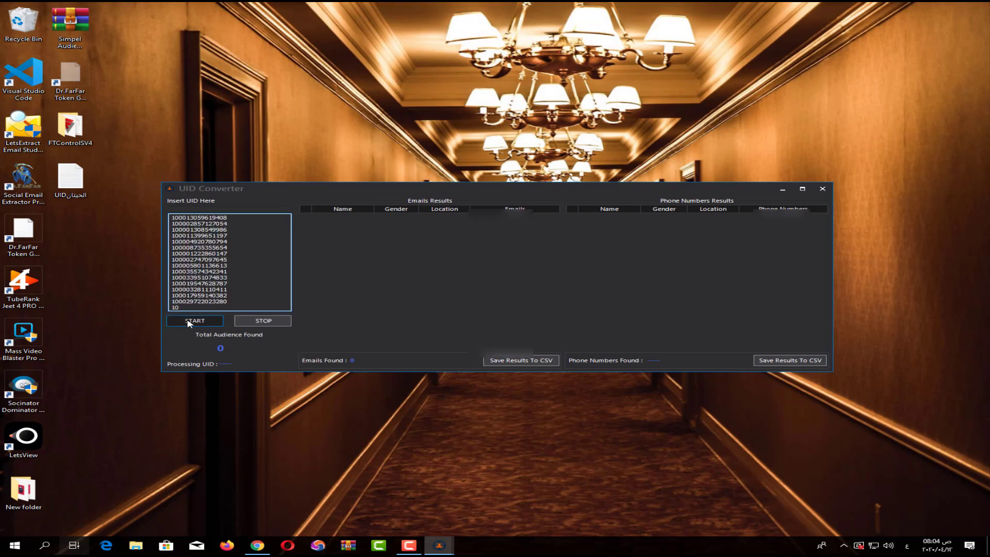
left_click(194, 322)
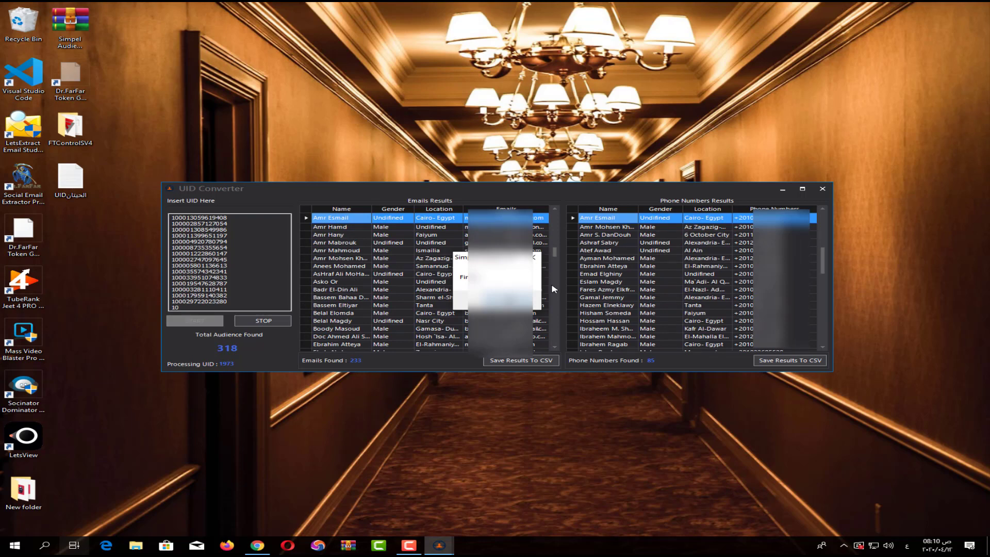
Close the completion message box over the Emails Results grid.
left_click(534, 258)
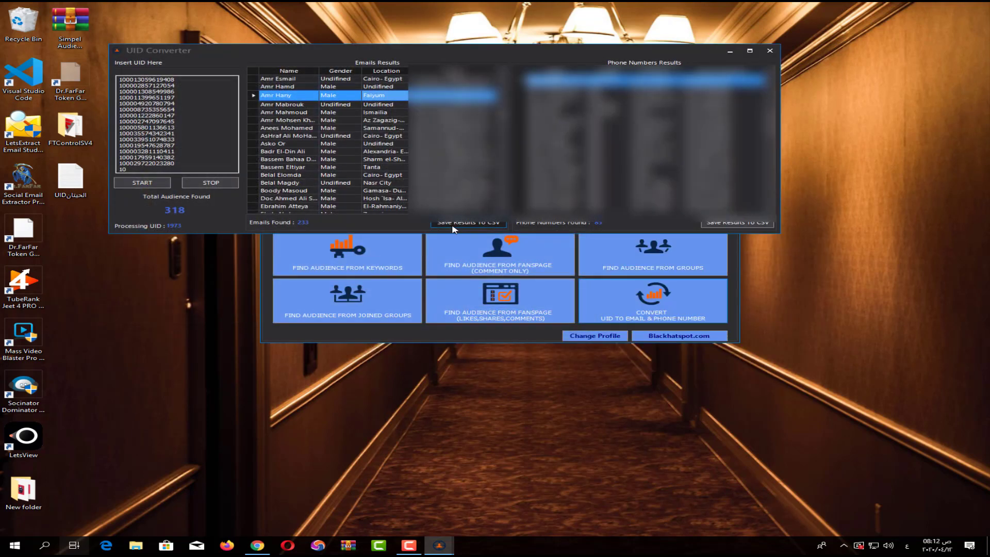
Save the email results as CSV file 'ايميل الحيتان' on the Desktop.
left_click(455, 225)
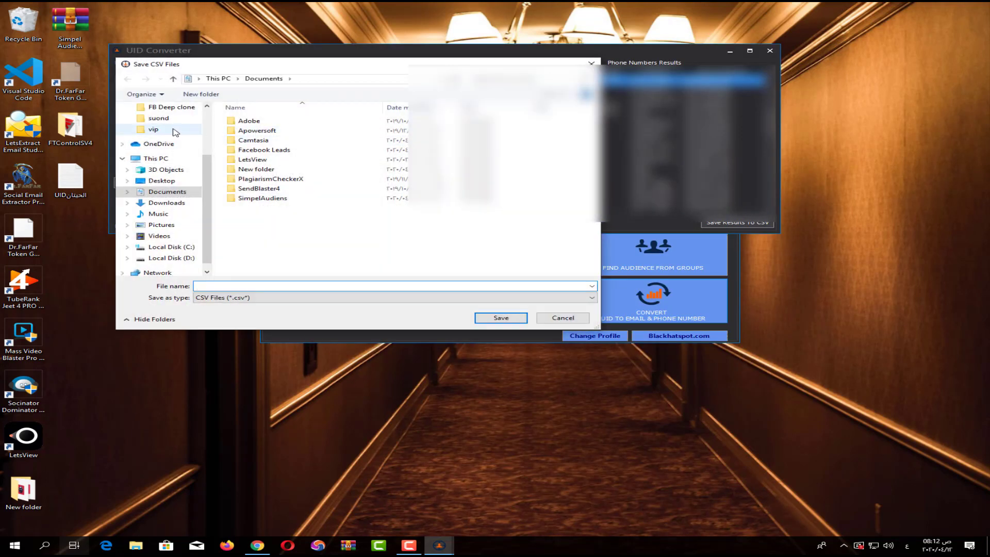
scroll(159, 168, "up", 3)
left_click(160, 125)
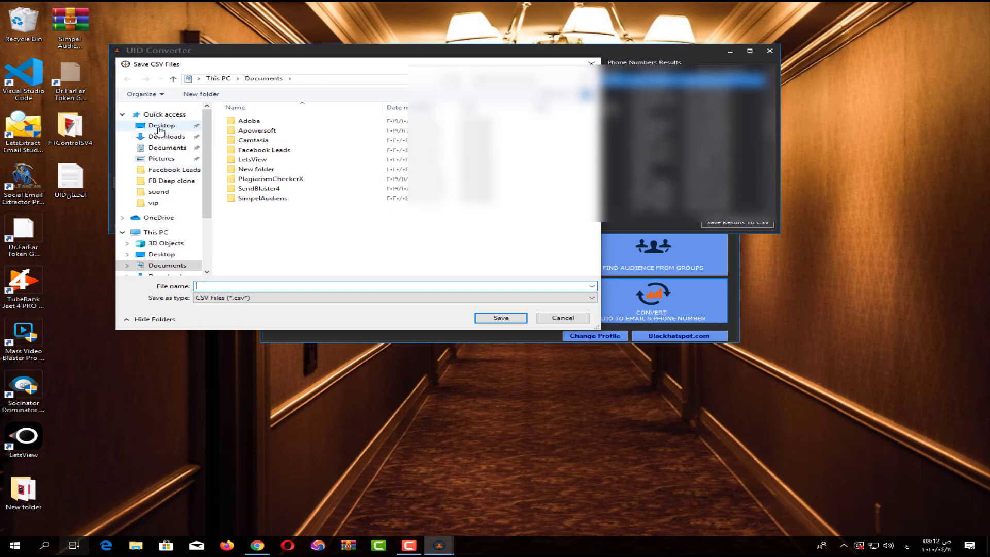
left_click(392, 286)
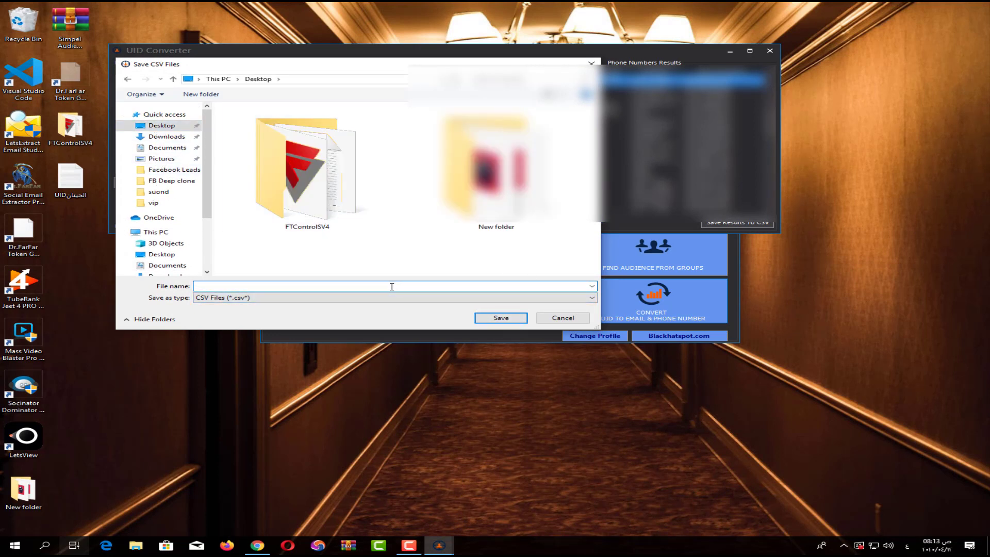
type("ايميل الحيتان")
left_click(508, 317)
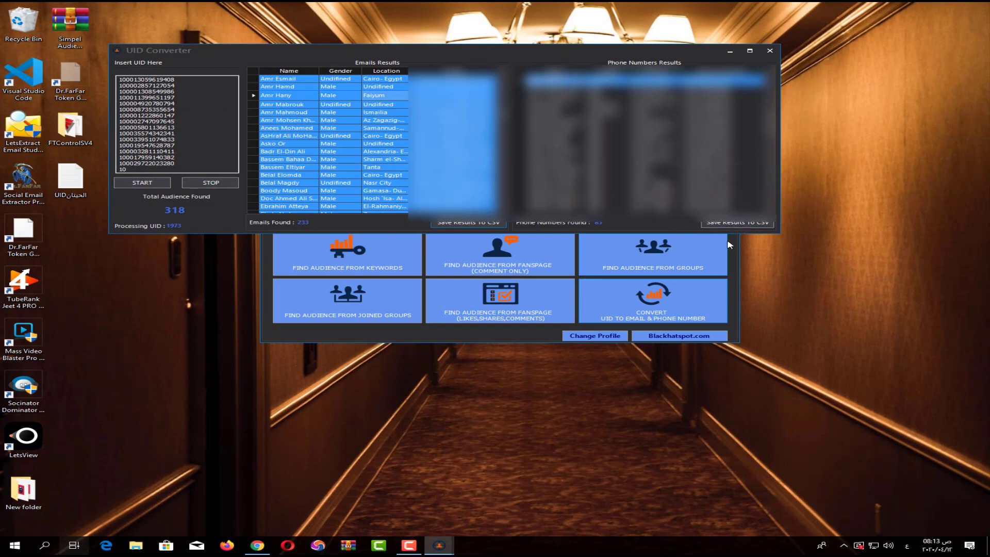
Save the phone number results as CSV file 'ارقام الحيتان' on the Desktop.
left_click(737, 223)
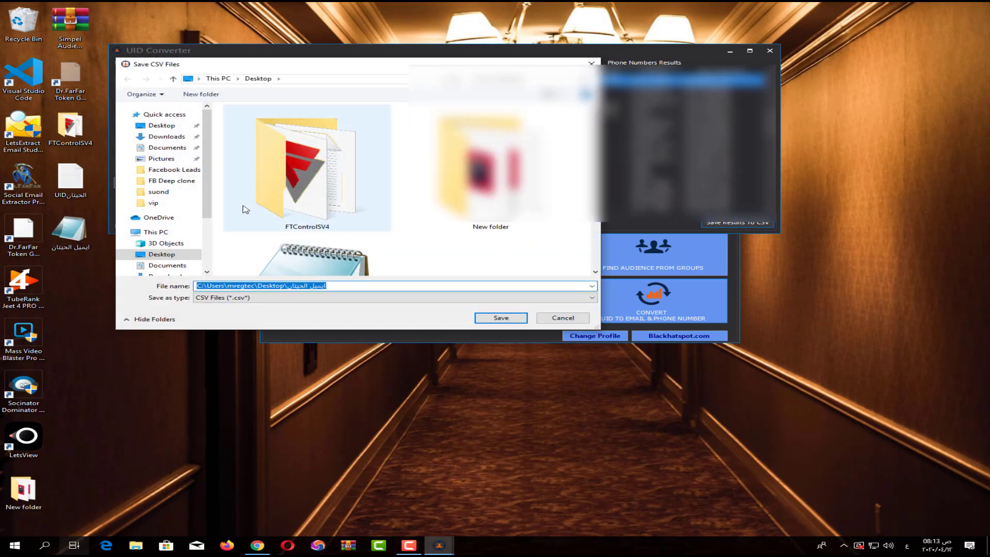
left_click(335, 287)
double_click(336, 287)
left_click(336, 287)
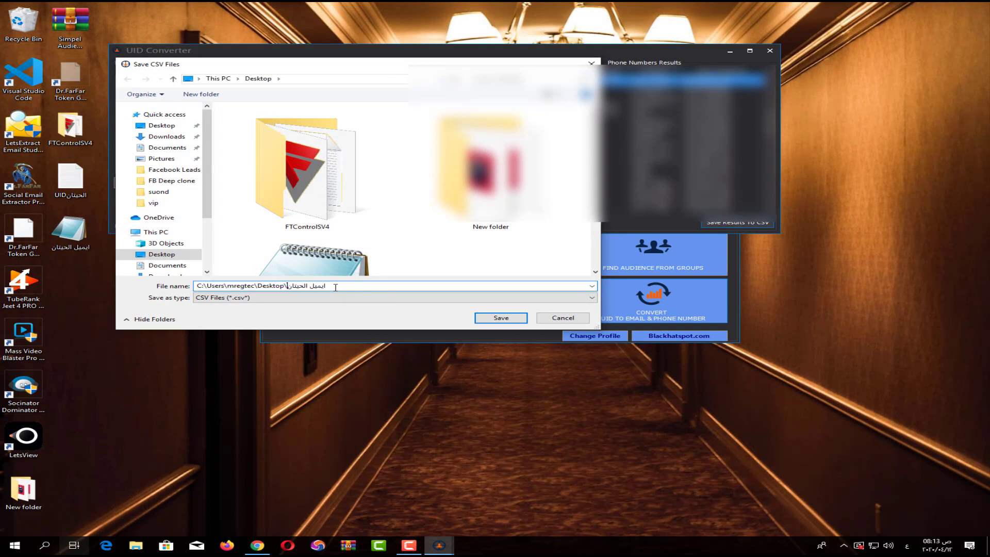
double_click(336, 287)
double_click(300, 285)
key("ctrl+a")
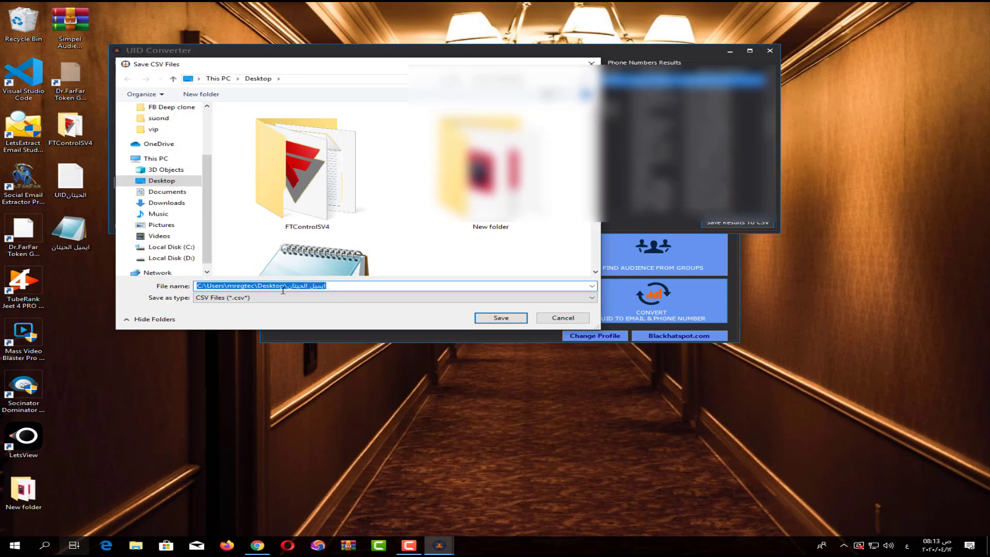
type("ارق")
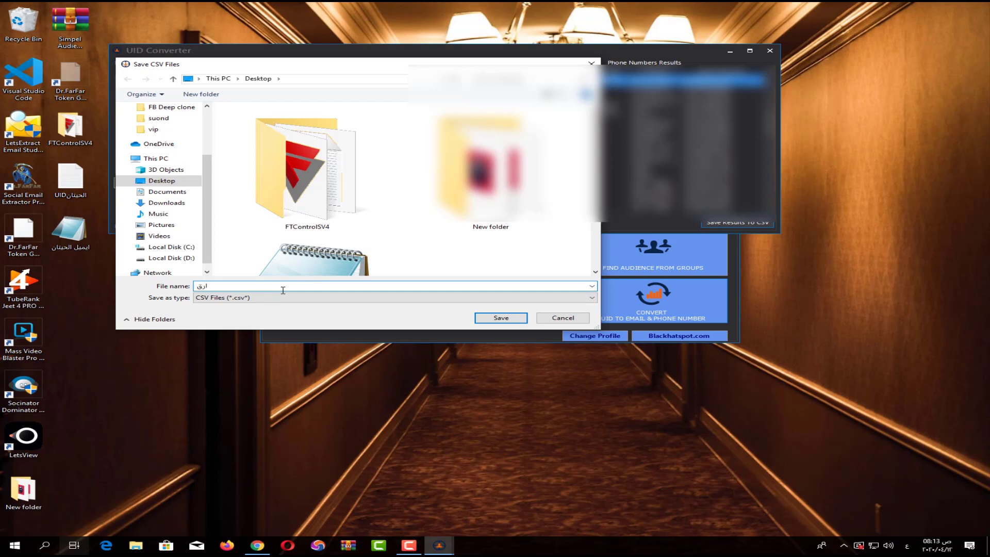
type("ام الحيتان")
left_click(522, 320)
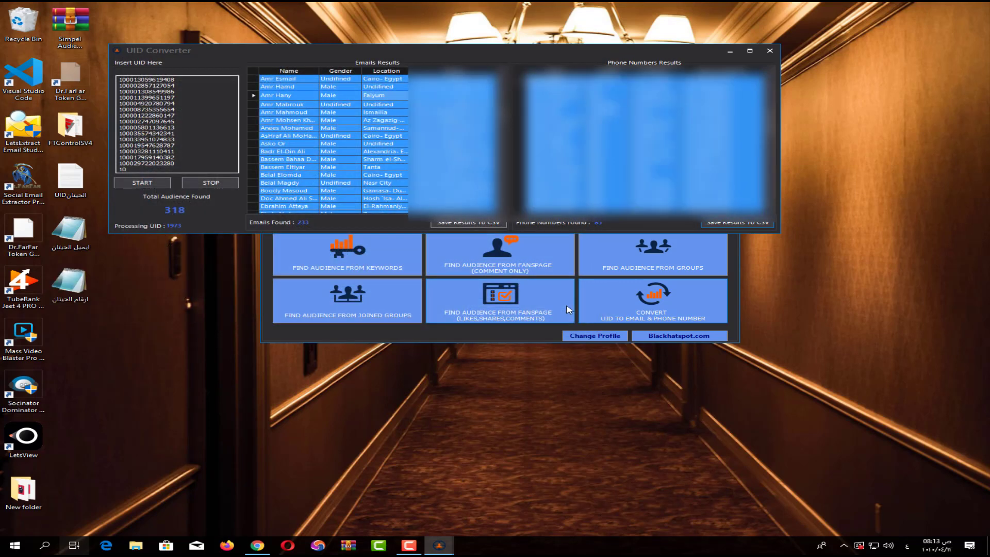
double_click(80, 250)
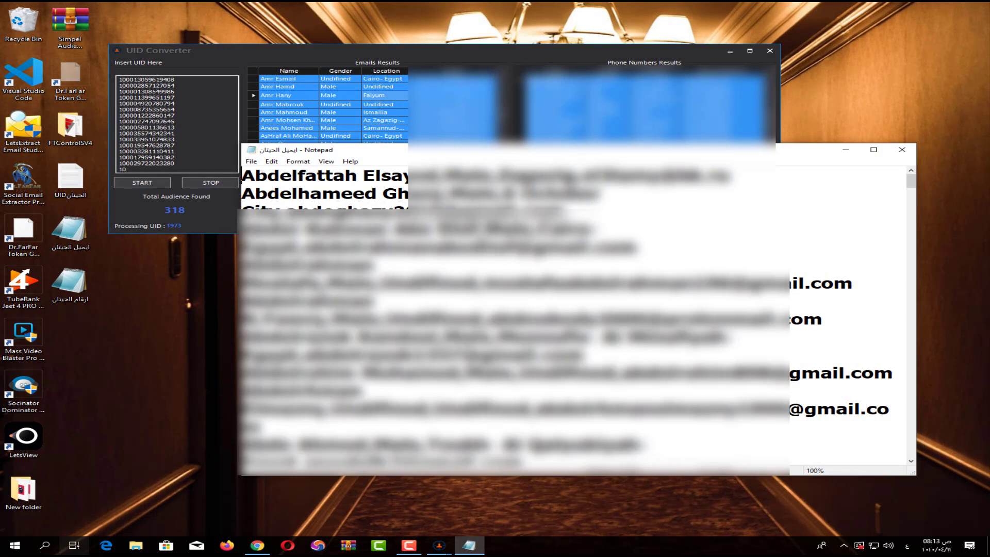
left_click(901, 150)
double_click(83, 296)
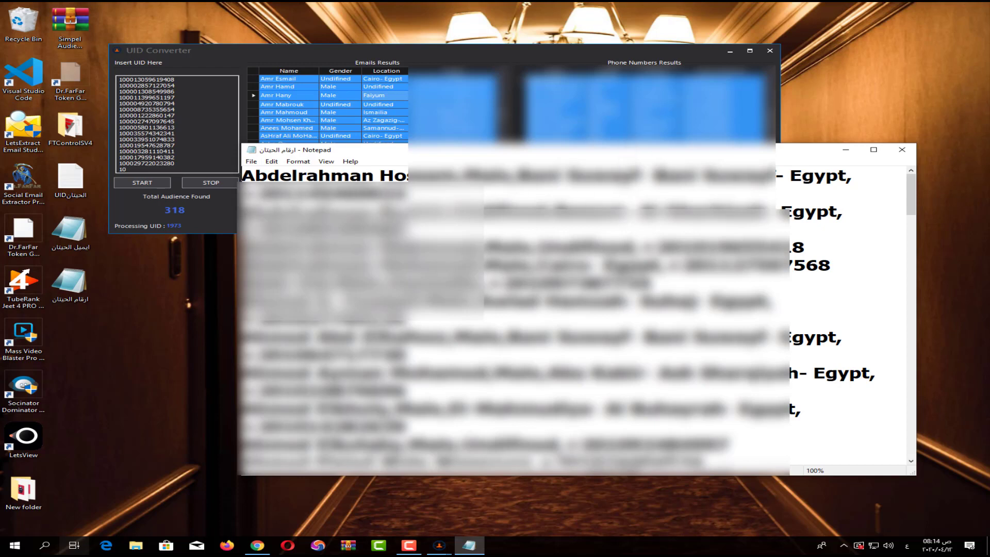
left_click(902, 150)
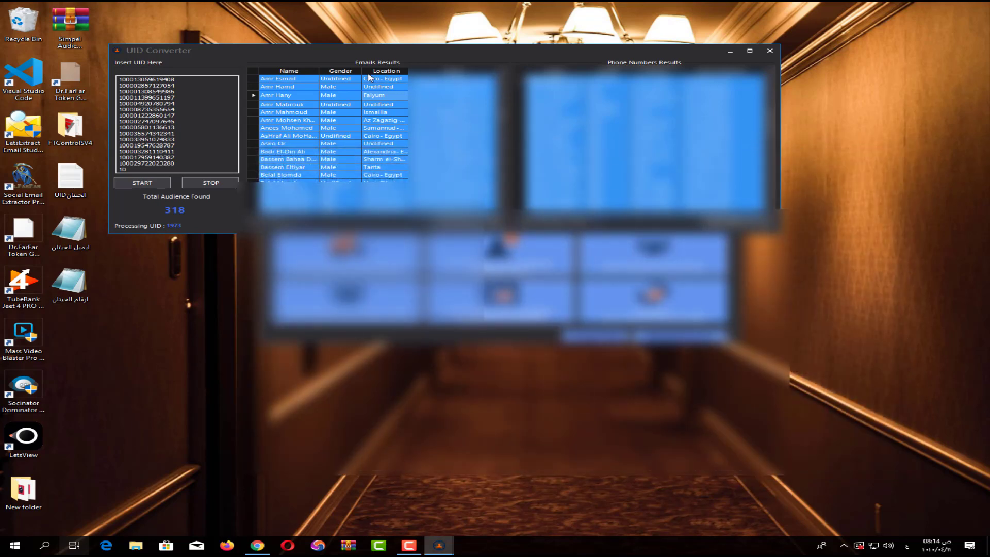
Hide the Name, Gender and Location columns in the Emails results grid.
left_click(282, 73)
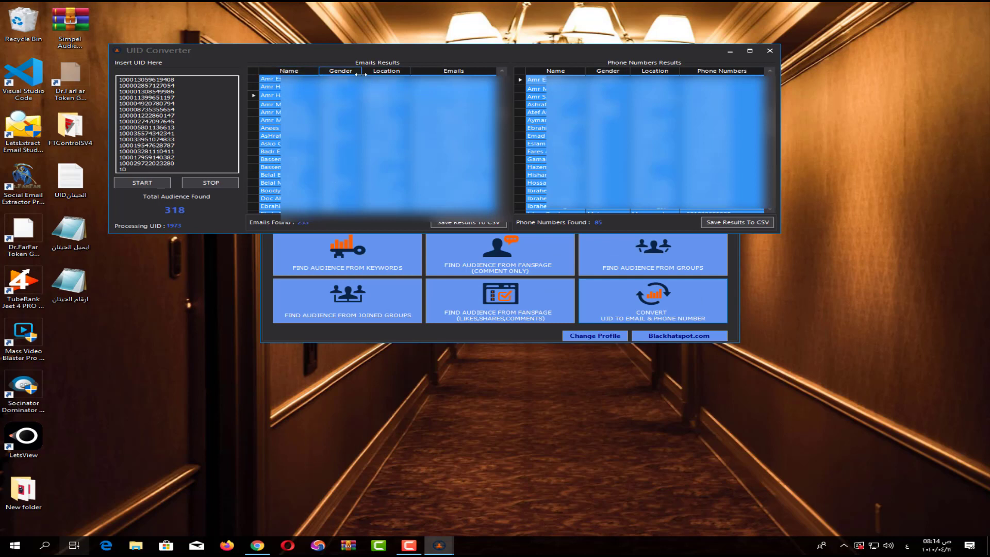
right_click(290, 74)
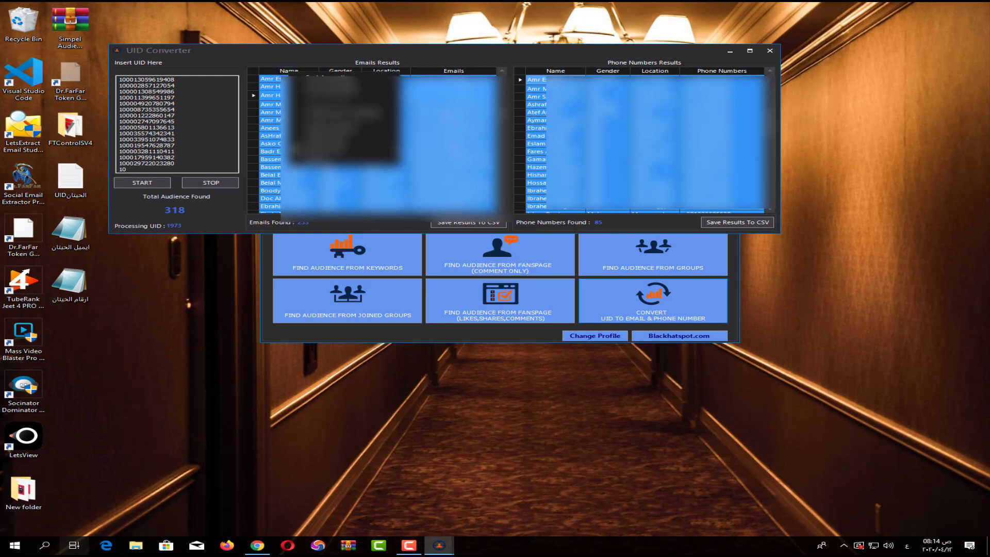
left_click(331, 134)
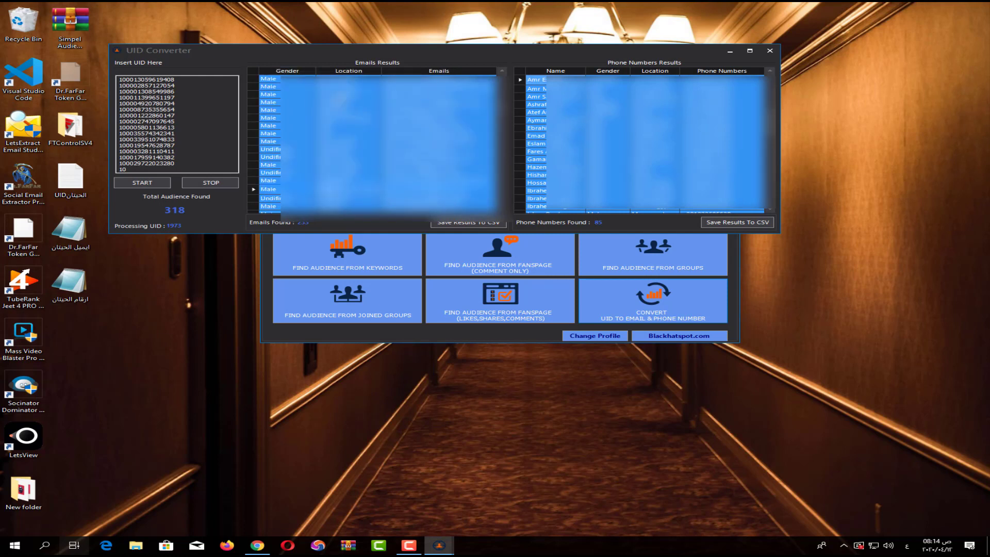
right_click(290, 74)
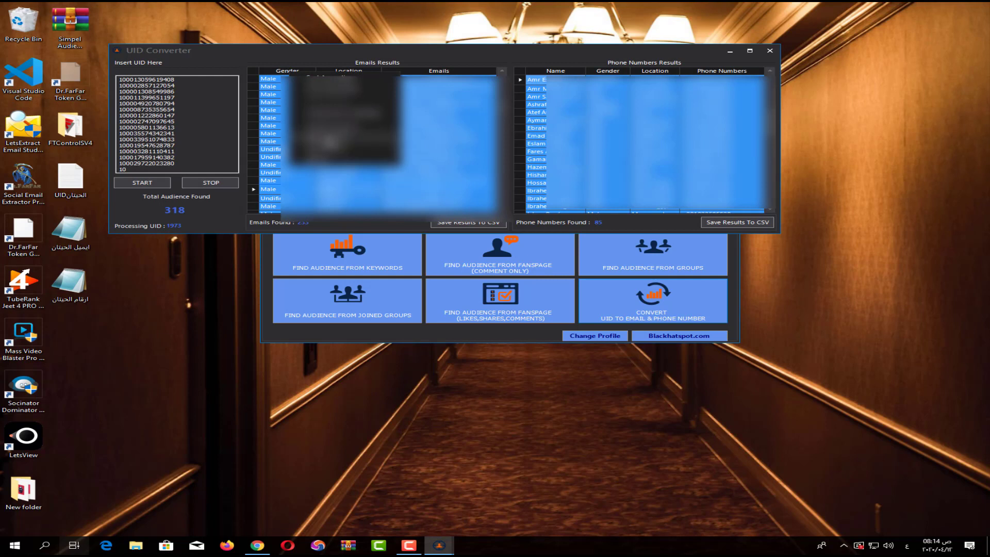
left_click(330, 144)
right_click(302, 72)
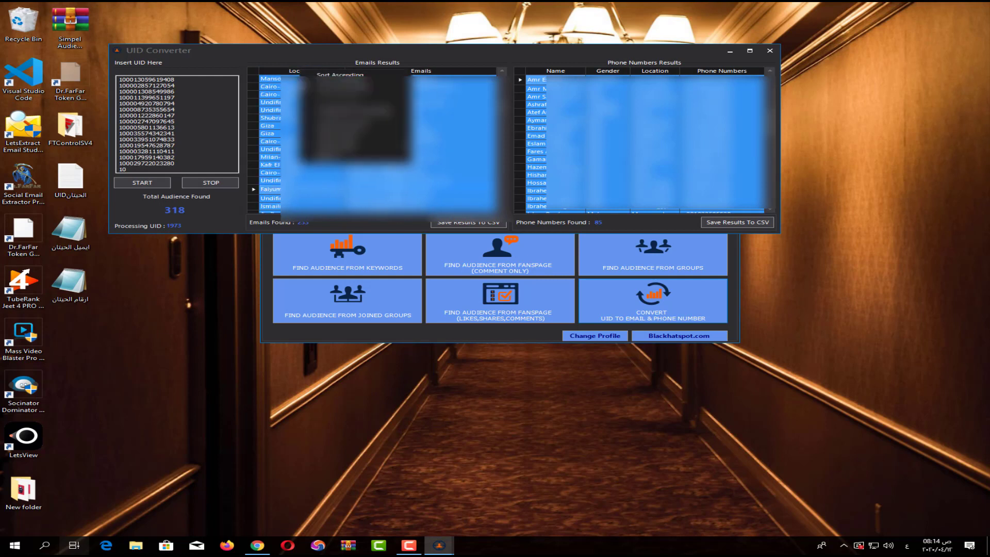
left_click(330, 144)
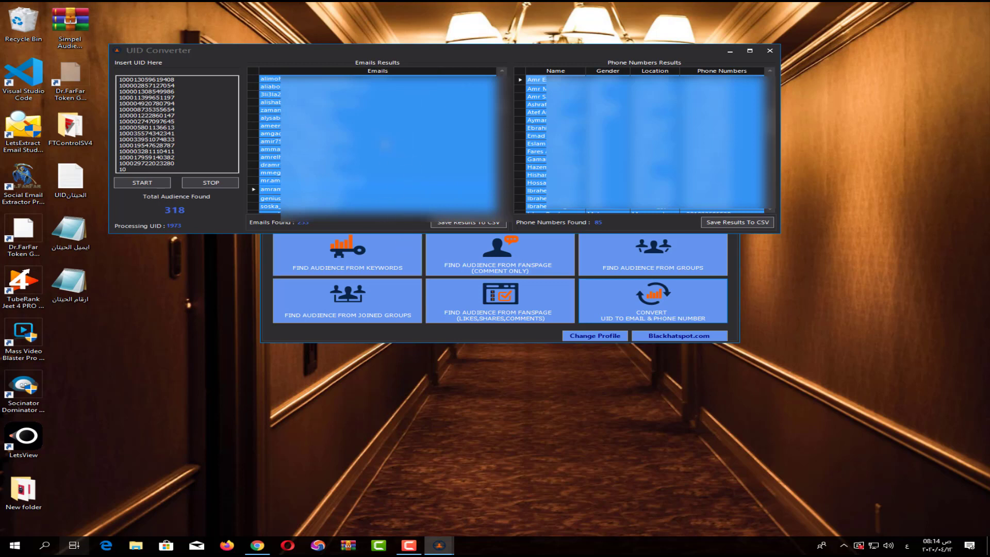
right_click(384, 141)
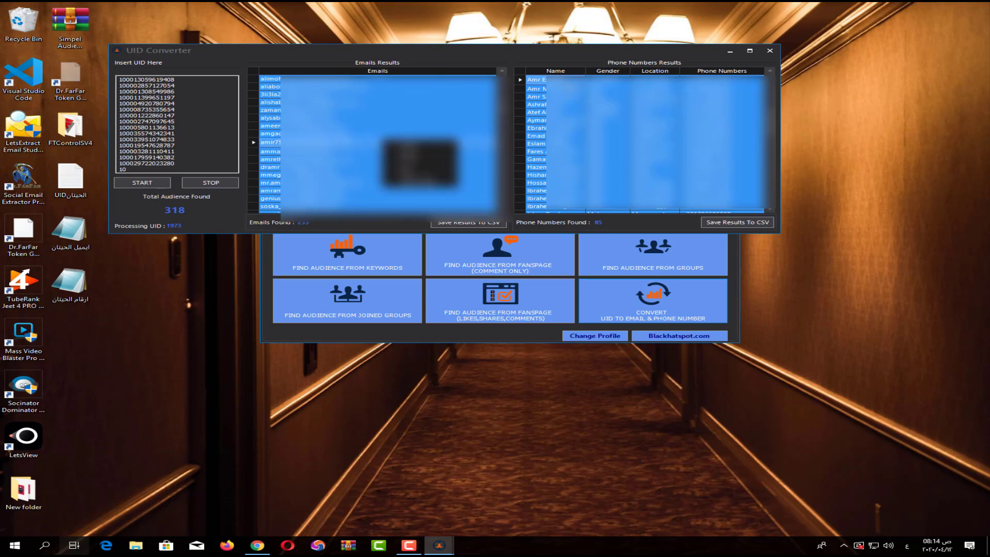
Hide the Name, Gender and Location columns in the Phone Numbers results grid.
right_click(558, 73)
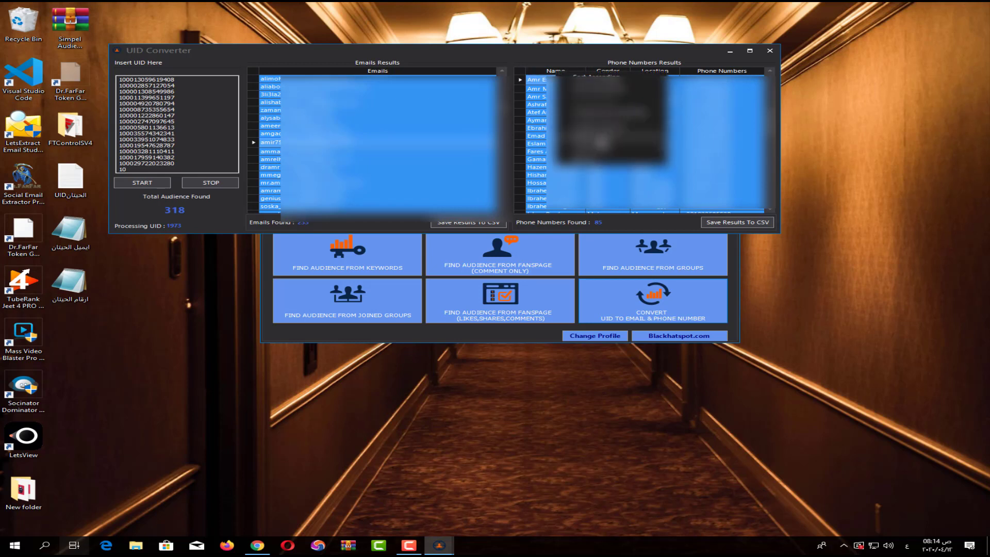
left_click(602, 142)
right_click(567, 74)
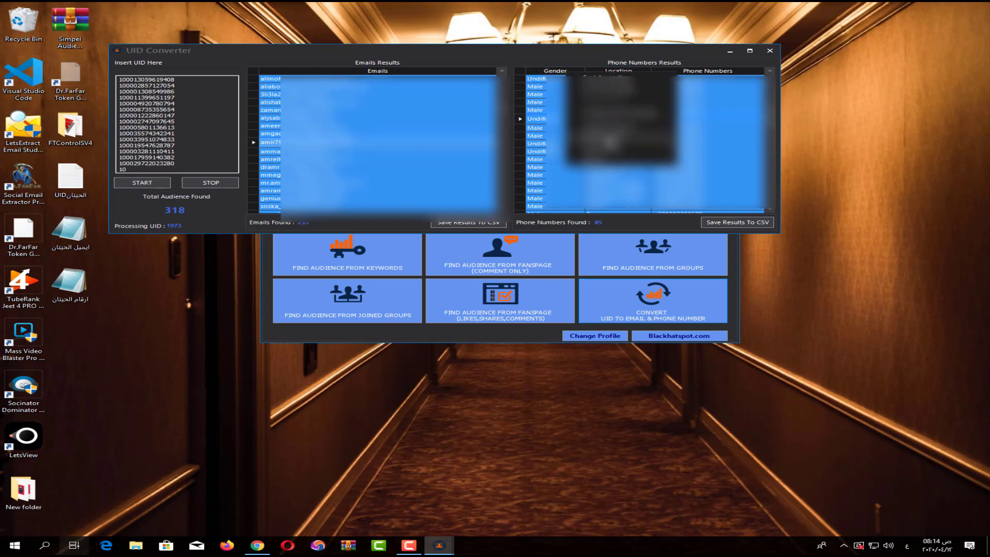
left_click(609, 141)
right_click(576, 73)
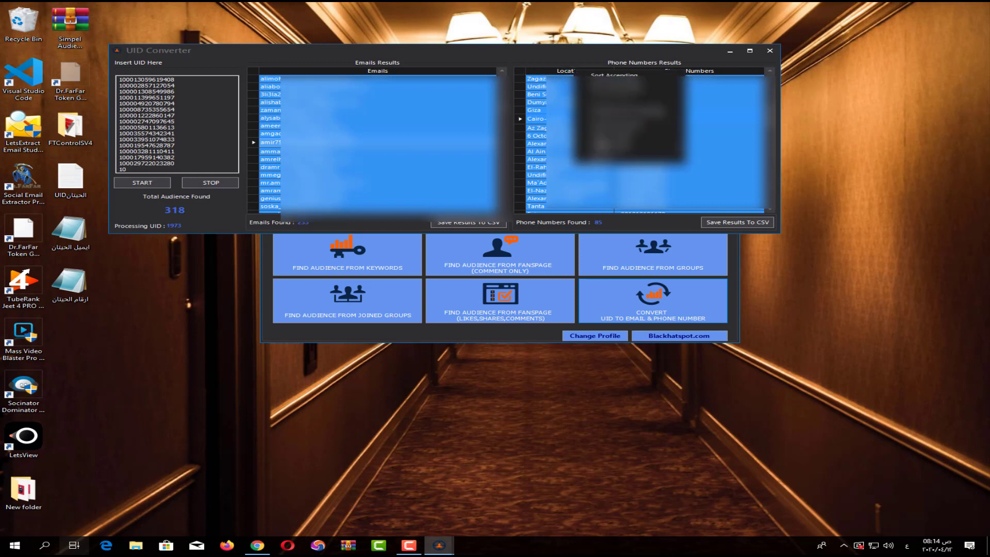
left_click(618, 131)
right_click(576, 108)
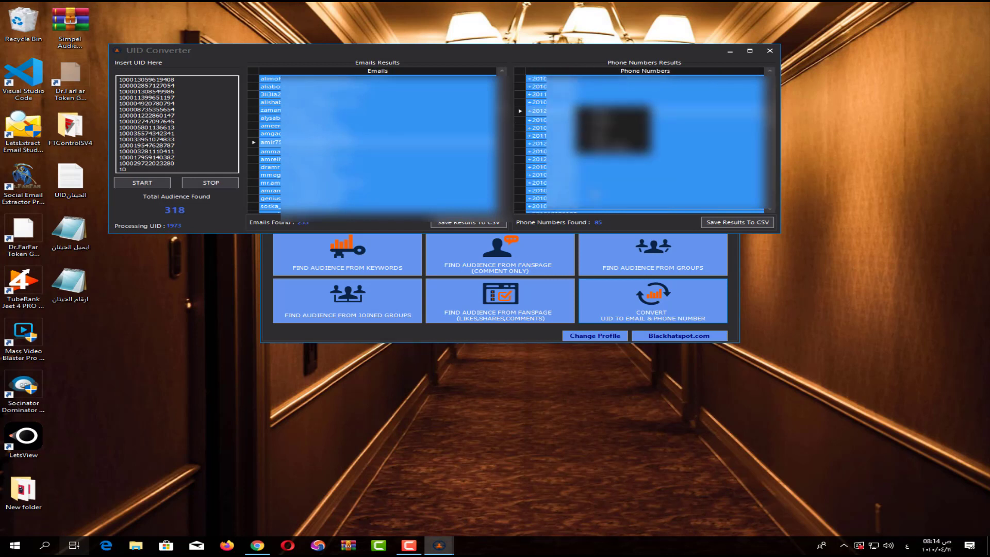